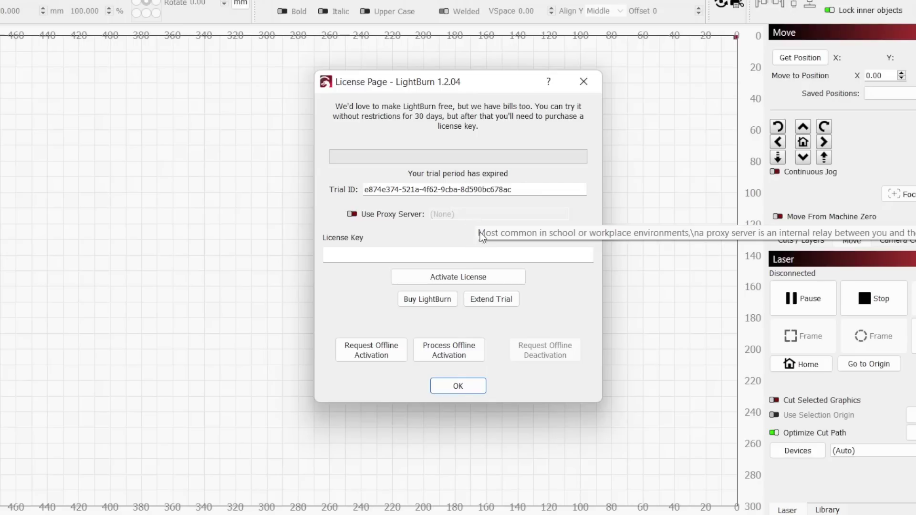
Step: Request a trial extension and scan for USB-connected lasers to add the detected GRBL (400mm x 410mm) device on COM5
left_click(494, 299)
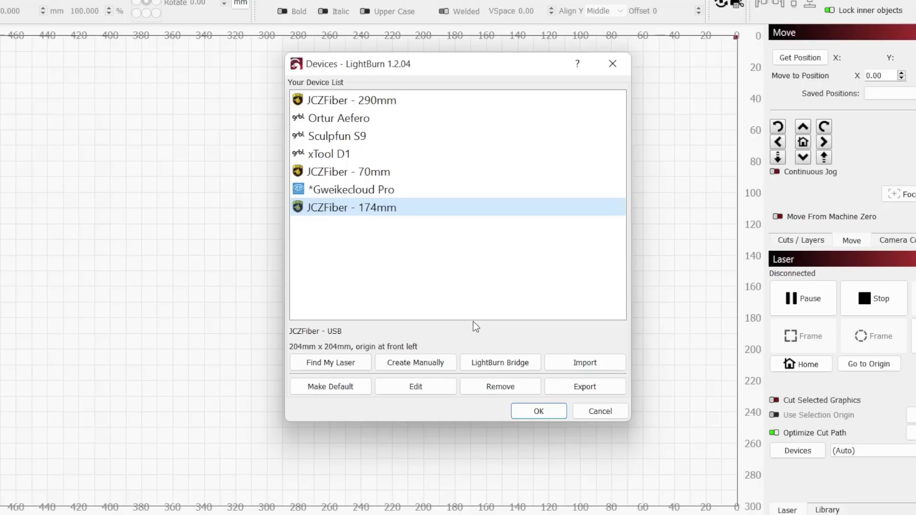
left_click(360, 367)
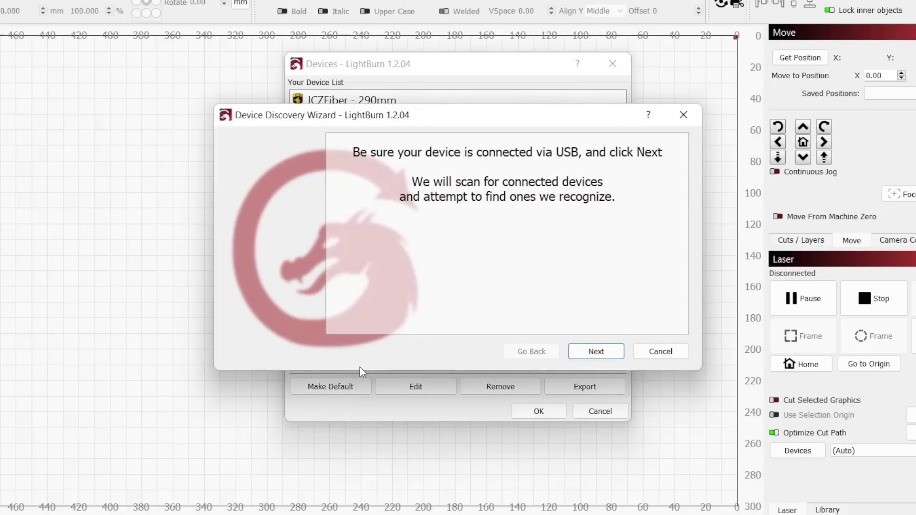
left_click(591, 353)
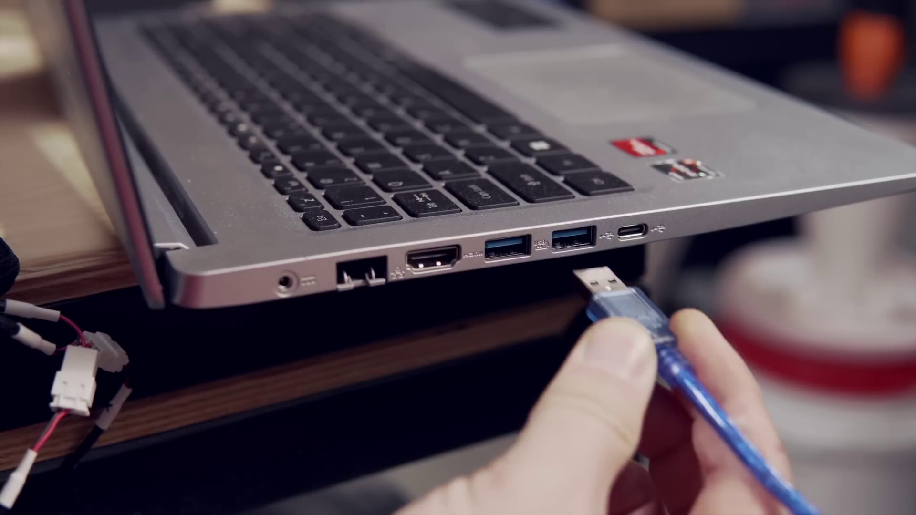
left_click(611, 356)
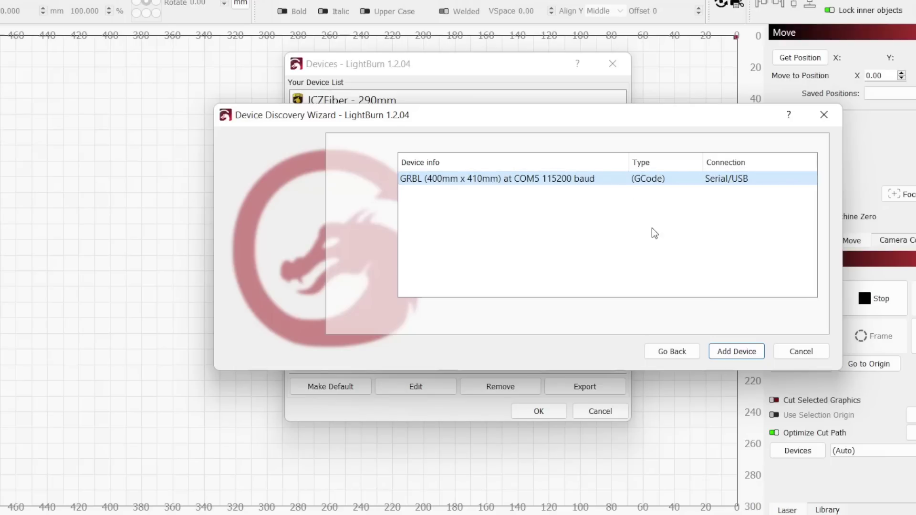
left_click(759, 348)
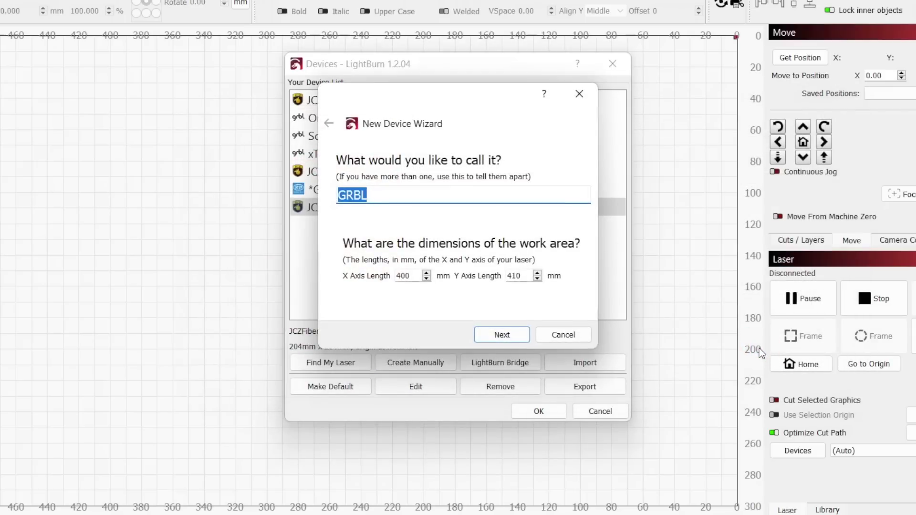
Step: Create the device as SCULPFUN S30 with a 400 x 410 mm work area, front left origin and auto-homing on startup
type("SCULPFU")
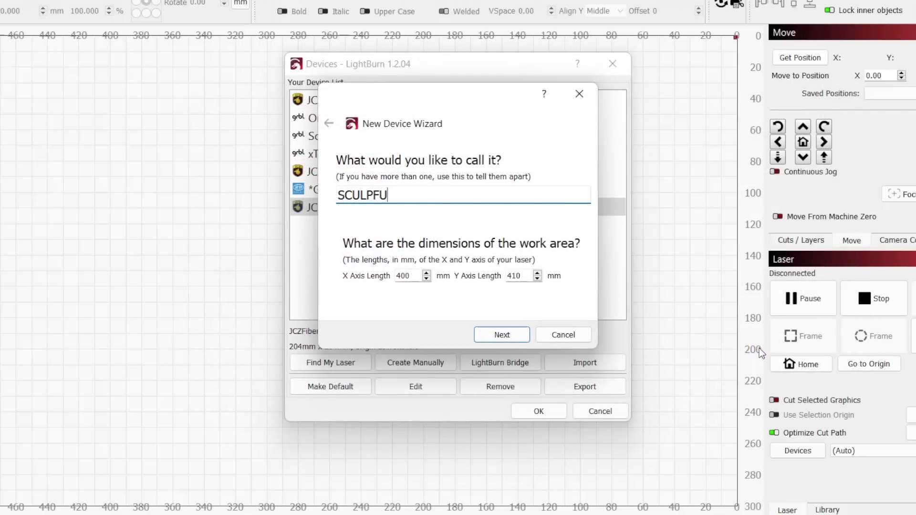
type("N S30")
key("Tab")
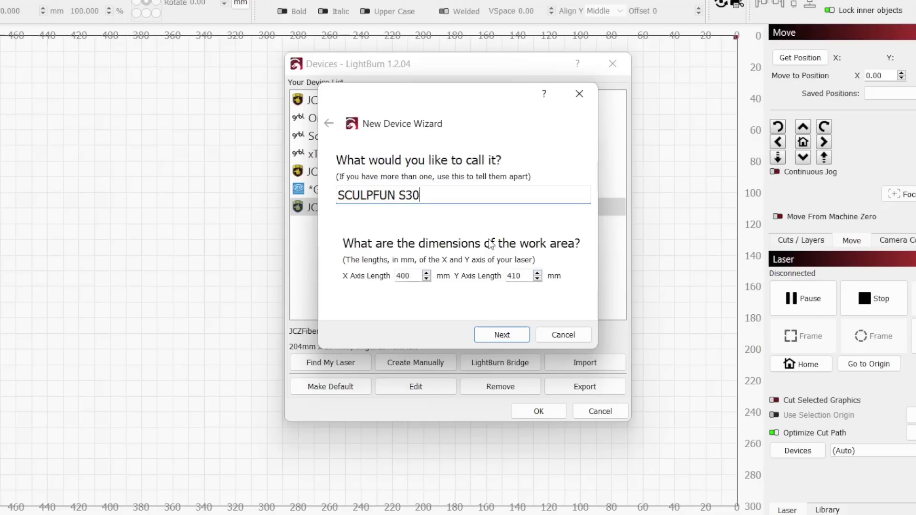
left_click(526, 335)
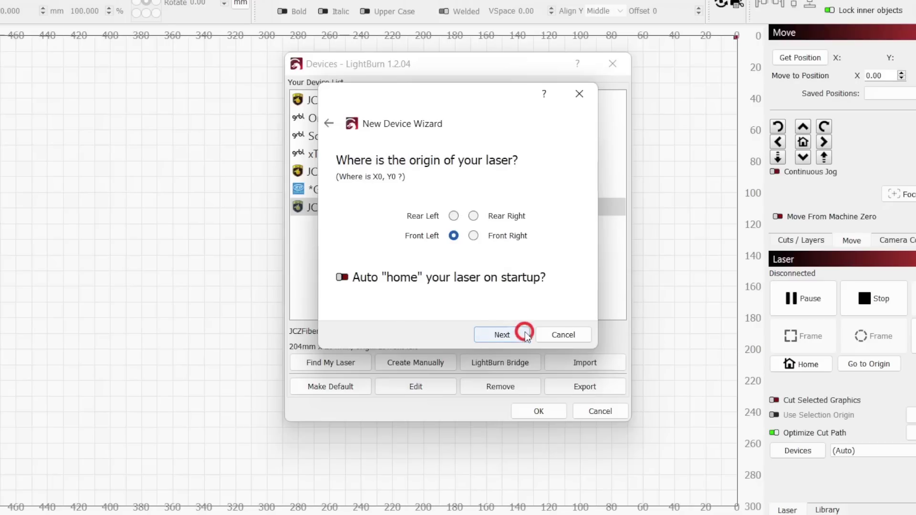
left_click(343, 278)
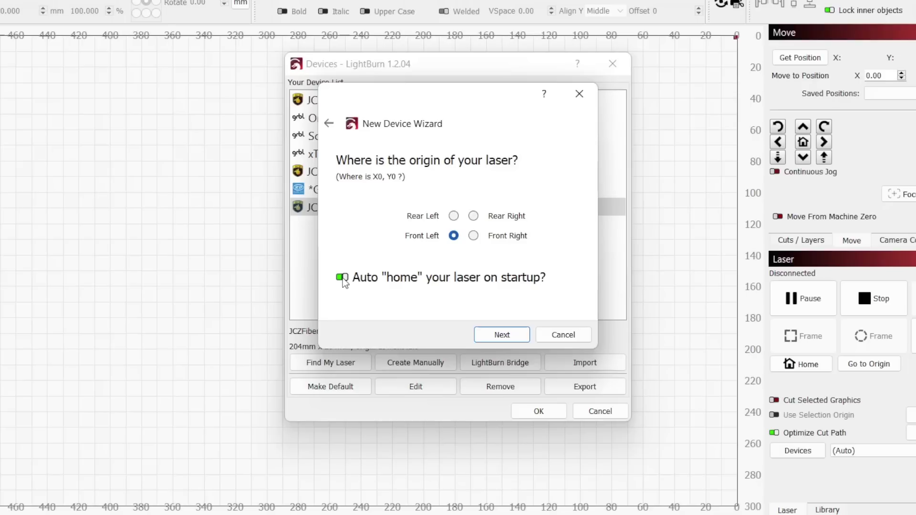
left_click(517, 337)
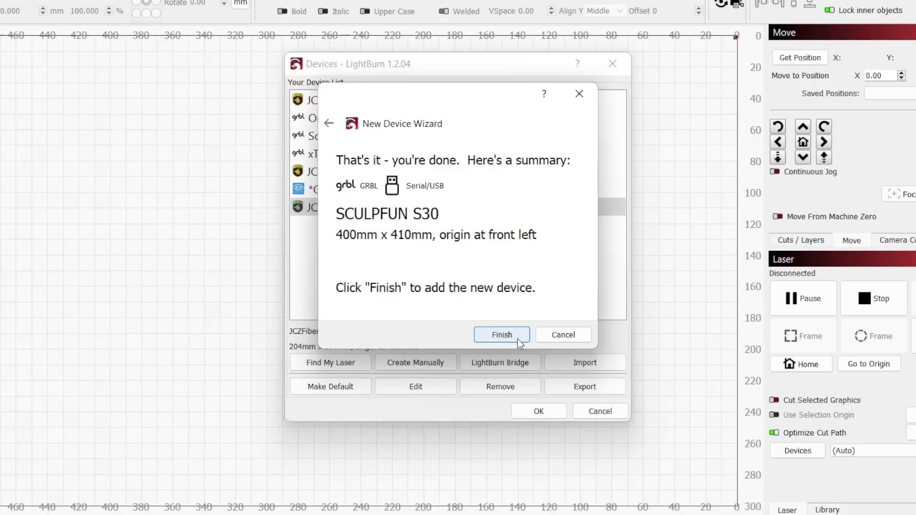
left_click(518, 339)
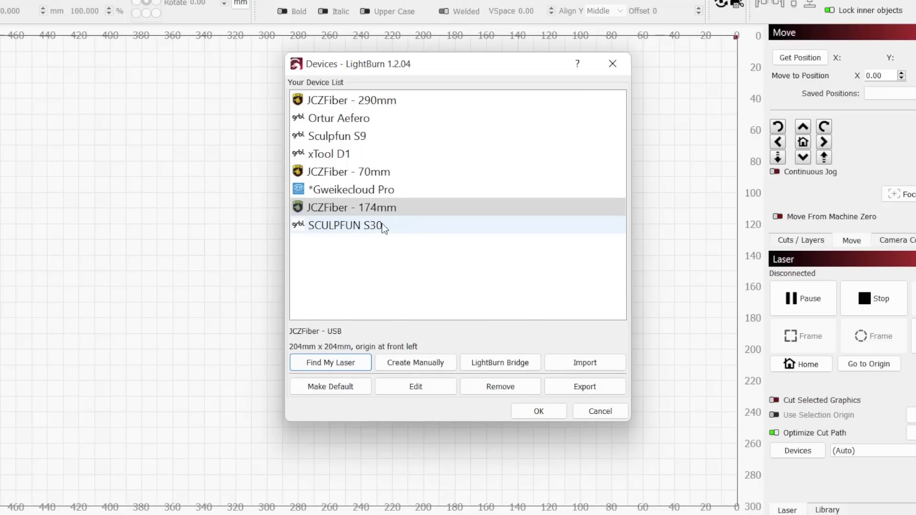
Step: Make SCULPFUN S30 the default laser and accept the device list
left_click(432, 225)
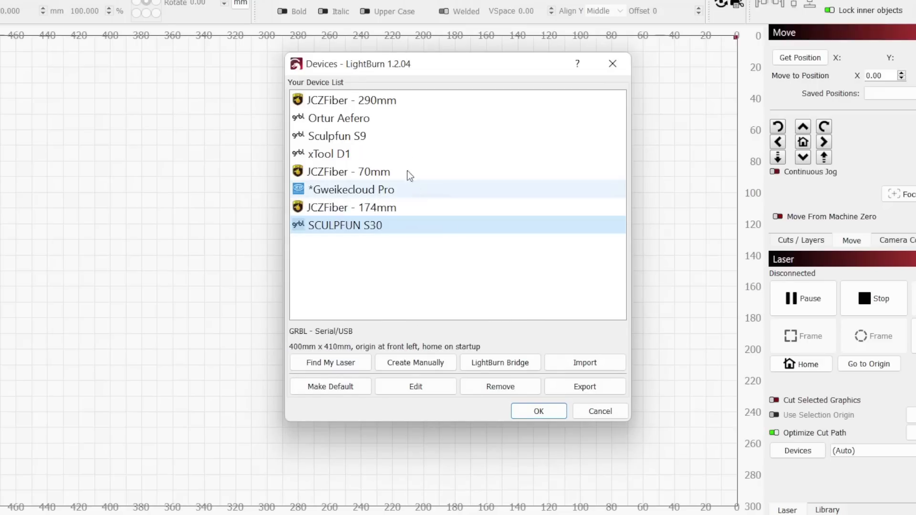
left_click(342, 391)
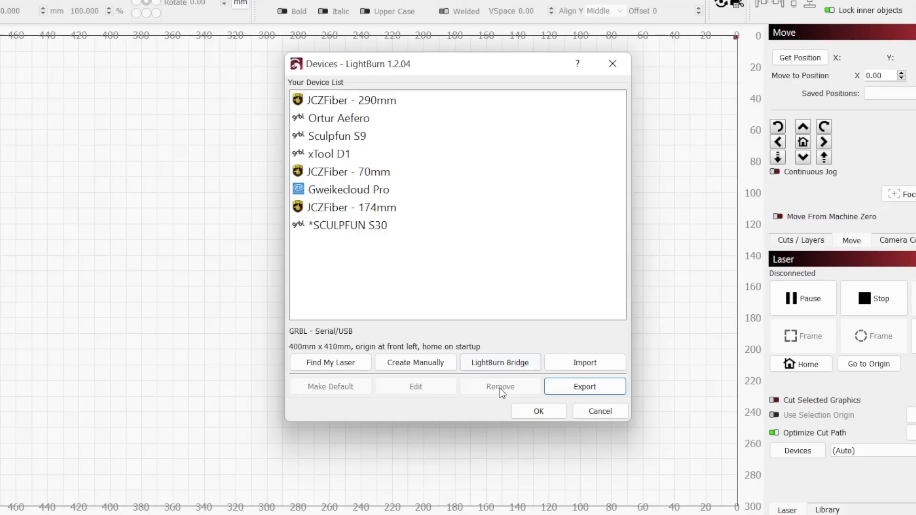
left_click(554, 411)
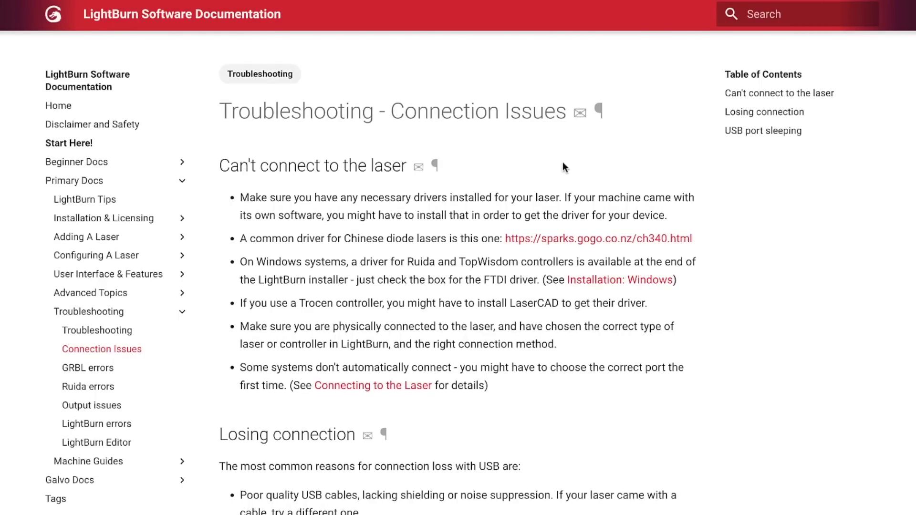
Step: Download the V1.5 CH340 macOS driver package from the page linked in the connection troubleshooting docs and proceed with its installer
left_click(649, 246)
scroll(657, 430, "down", 3)
scroll(658, 431, "down", 1)
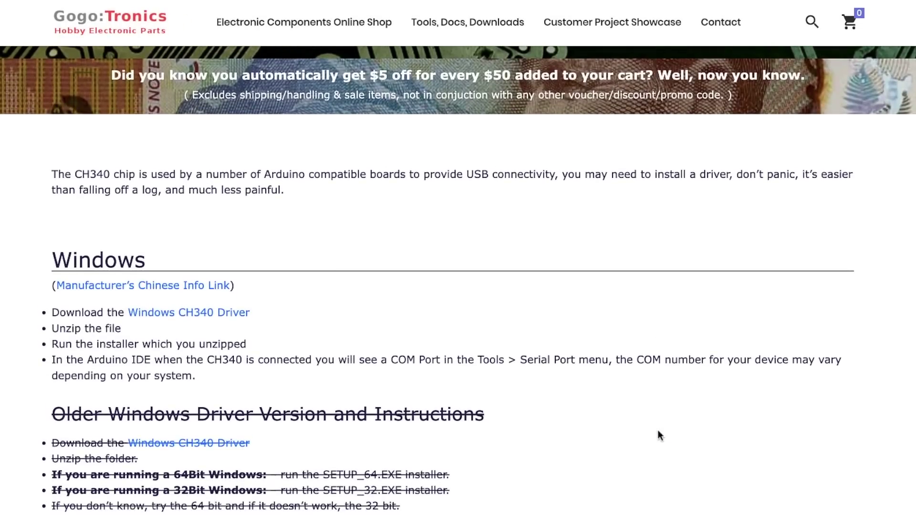
scroll(657, 431, "down", 8)
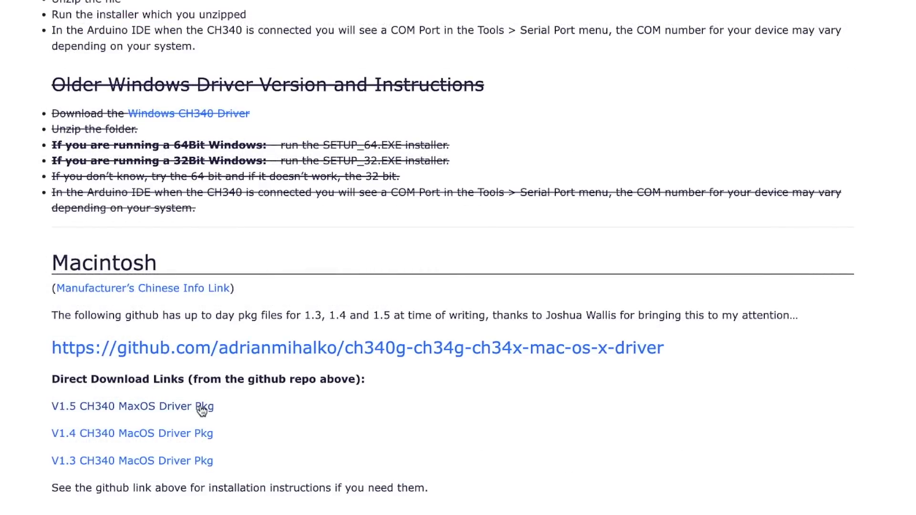
left_click(201, 409)
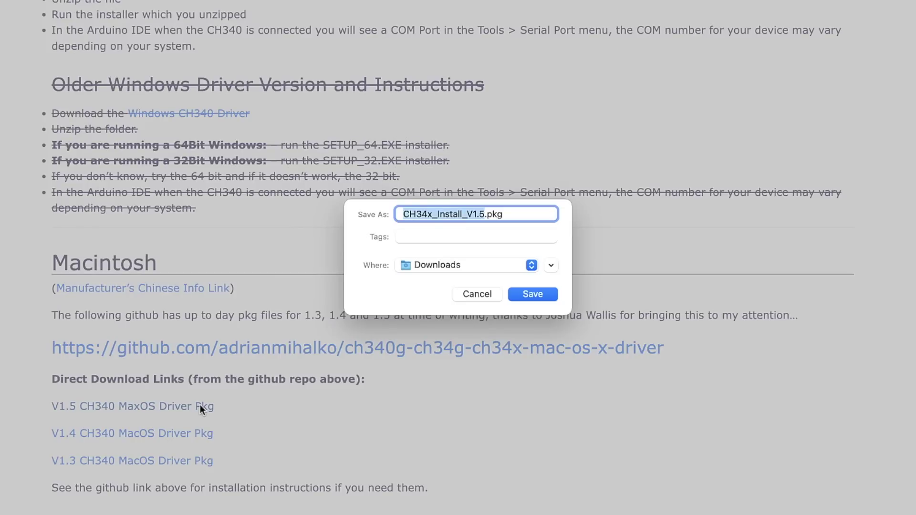
key("Return")
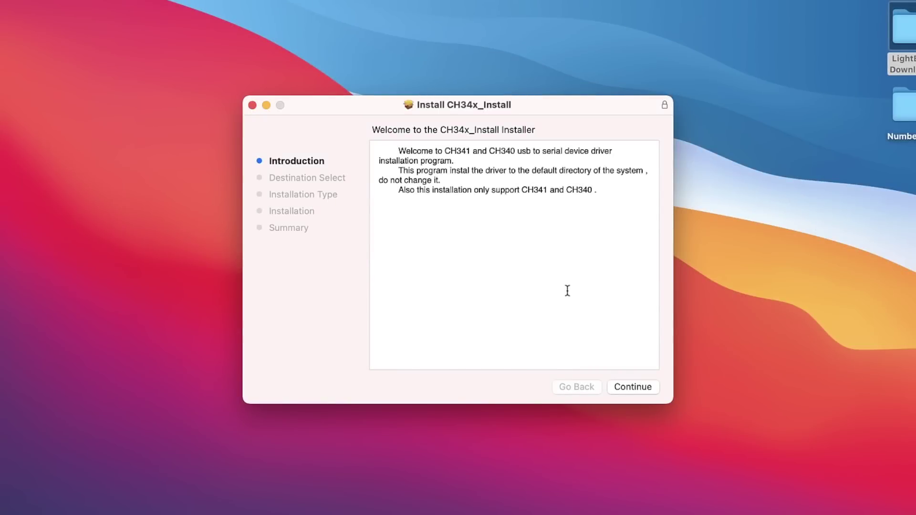
left_click(649, 384)
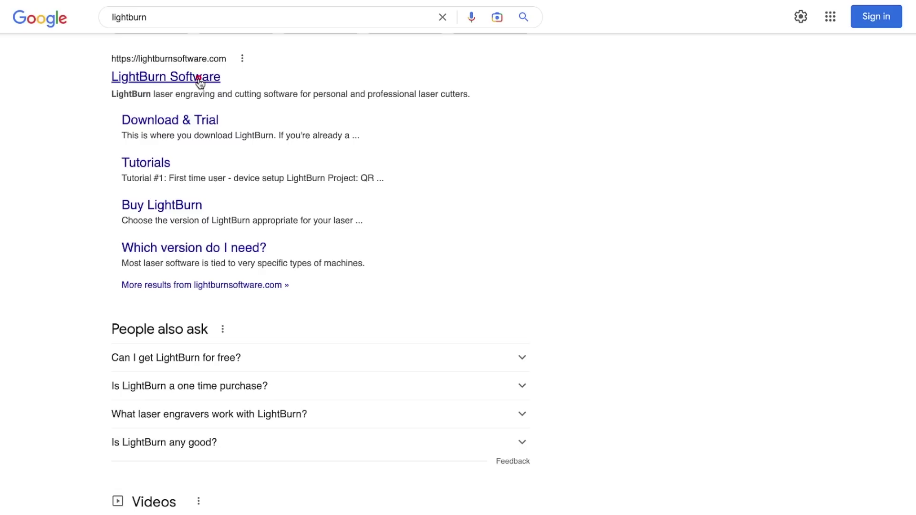
Step: Download the Mac OS version of LightBurn V1.2.04 from the official LightBurn website's download and trial page
left_click(199, 79)
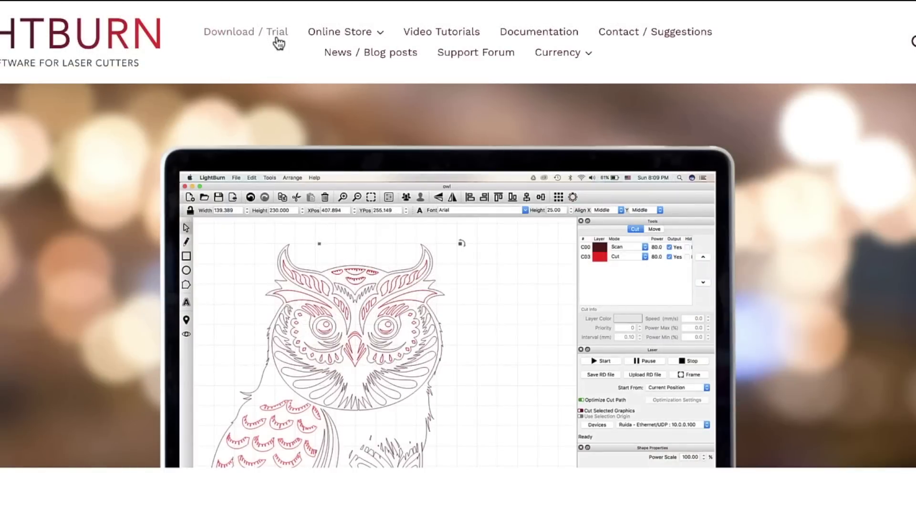
left_click(277, 39)
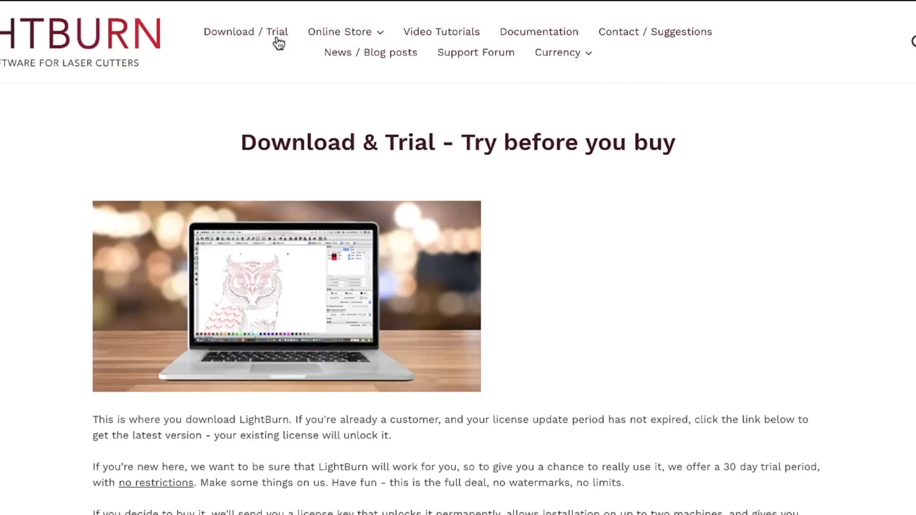
scroll(502, 402, "down", 5)
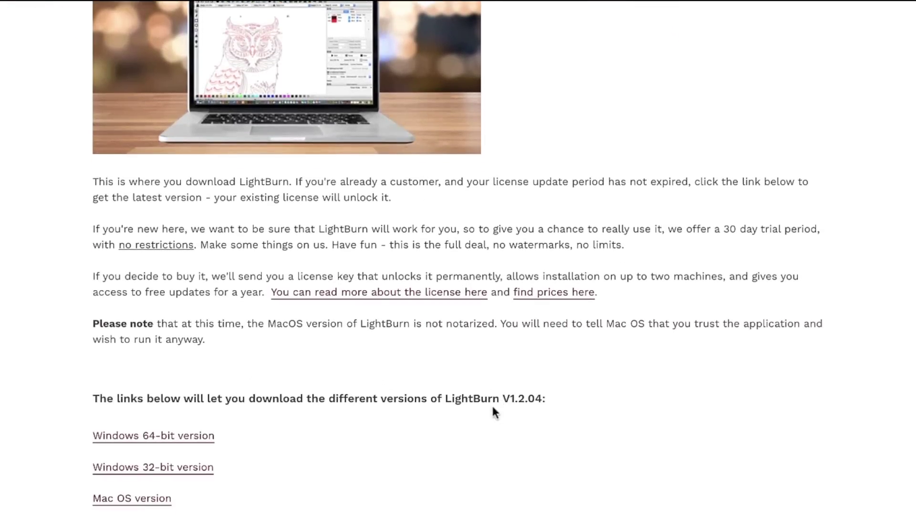
scroll(490, 408, "down", 2)
left_click(164, 438)
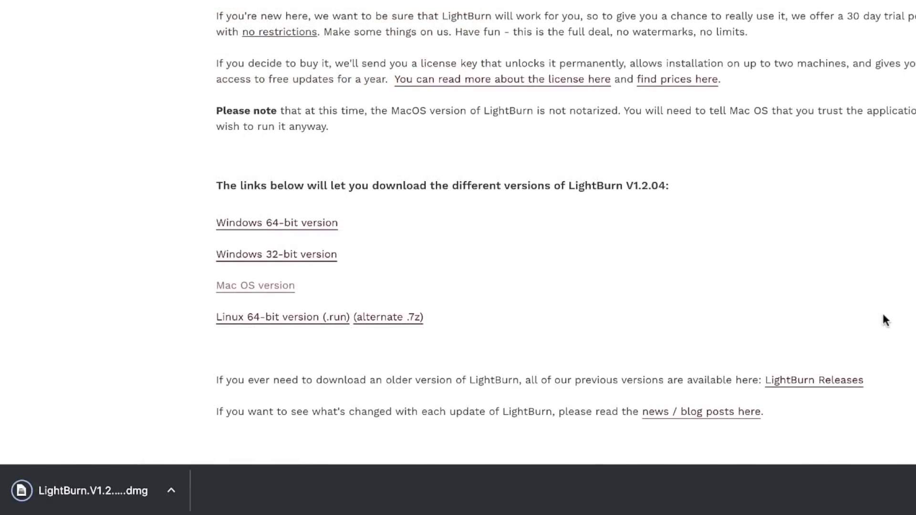
Step: Install LightBurn from the downloaded disk image into Applications and launch it, allowing the internet-downloaded app, up to the license key entry
left_click(108, 490)
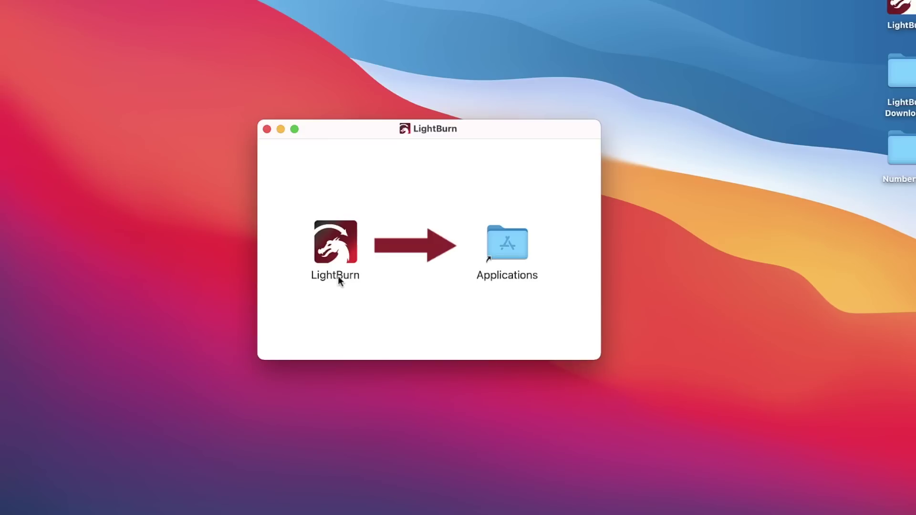
left_click_drag(337, 280, 507, 258)
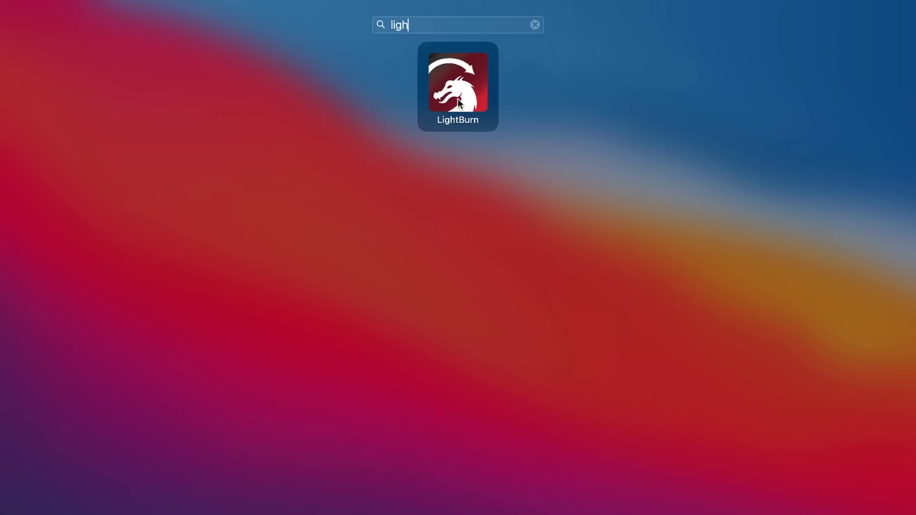
left_click(458, 86)
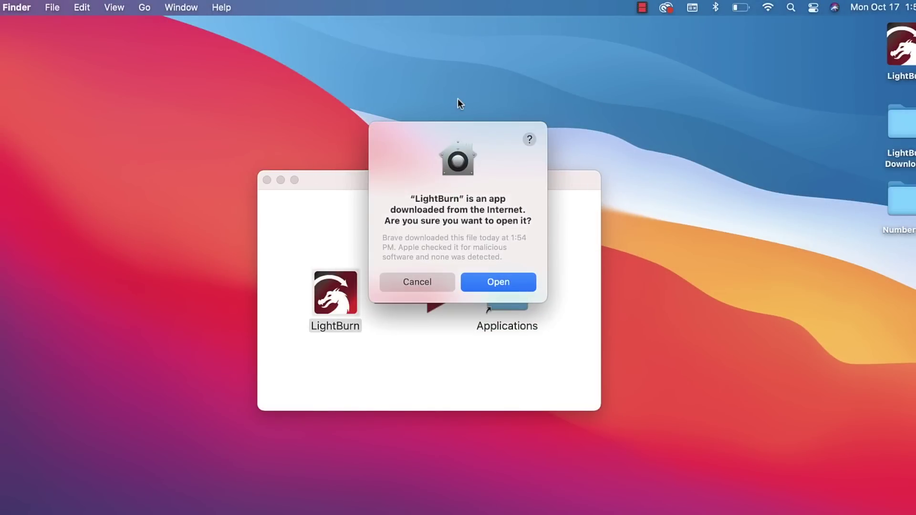
left_click(521, 285)
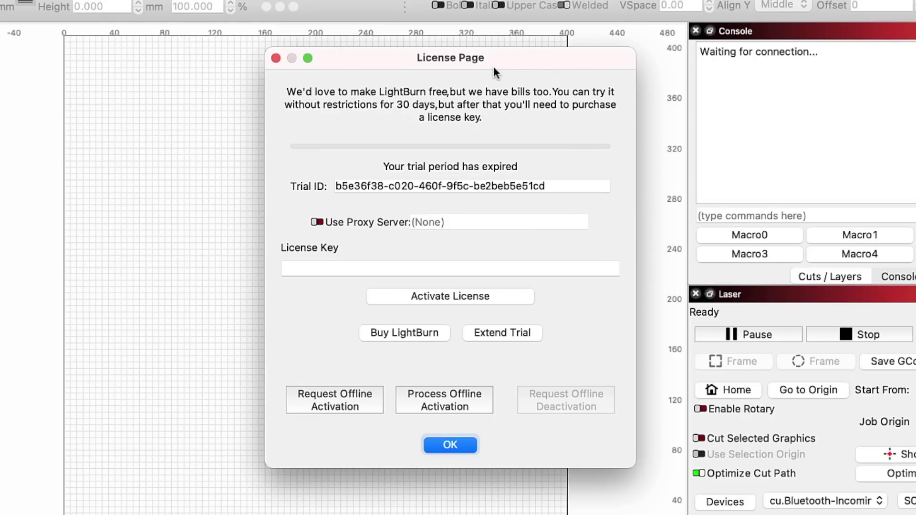
left_click(451, 268)
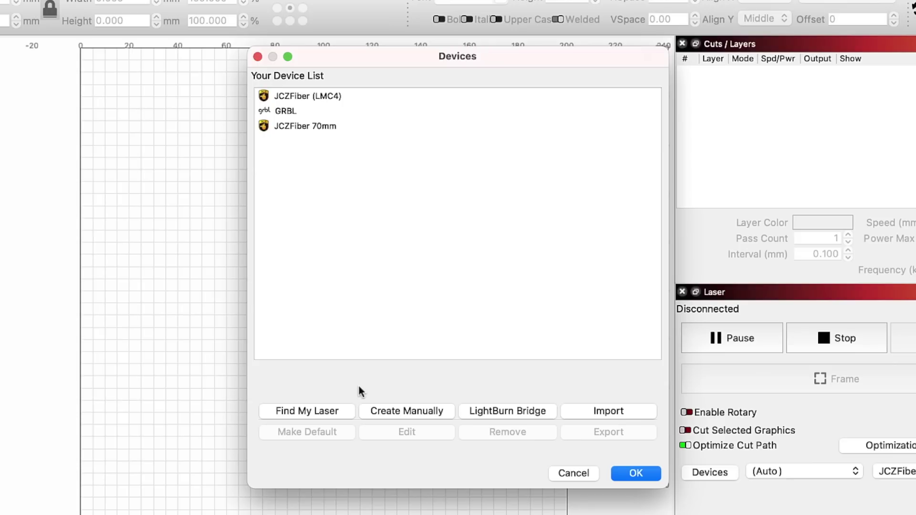
Step: Scan for the USB-connected laser on the Mac and add the detected GRBL device at cu.usbserial-1410
left_click(345, 410)
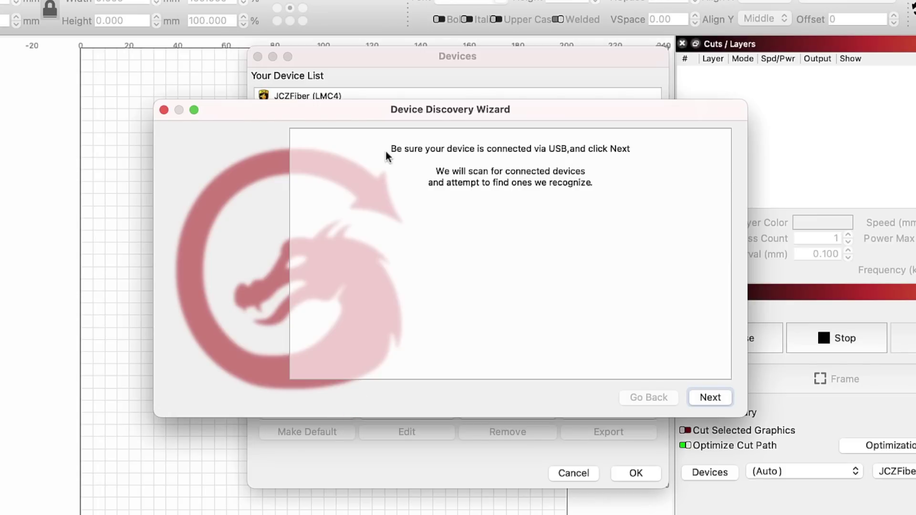
left_click(723, 398)
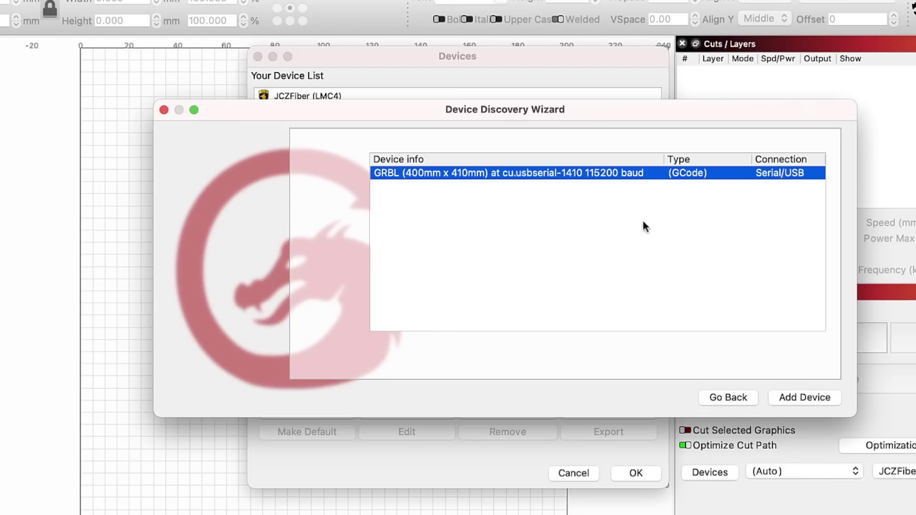
left_click(832, 399)
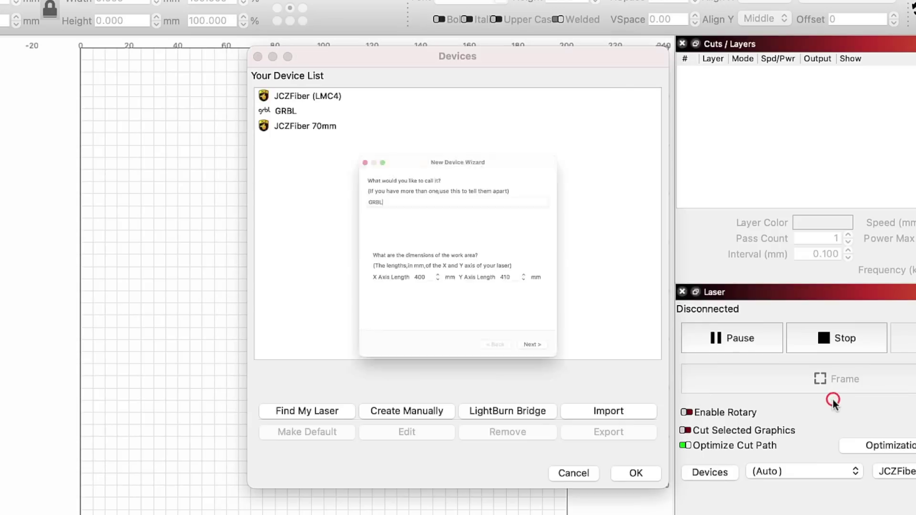
Step: Name the new GRBL device SCULPFUN S30 and finish adding it with a 400 x 410 mm work area, front-left origin and auto-home on startup
type("SCU")
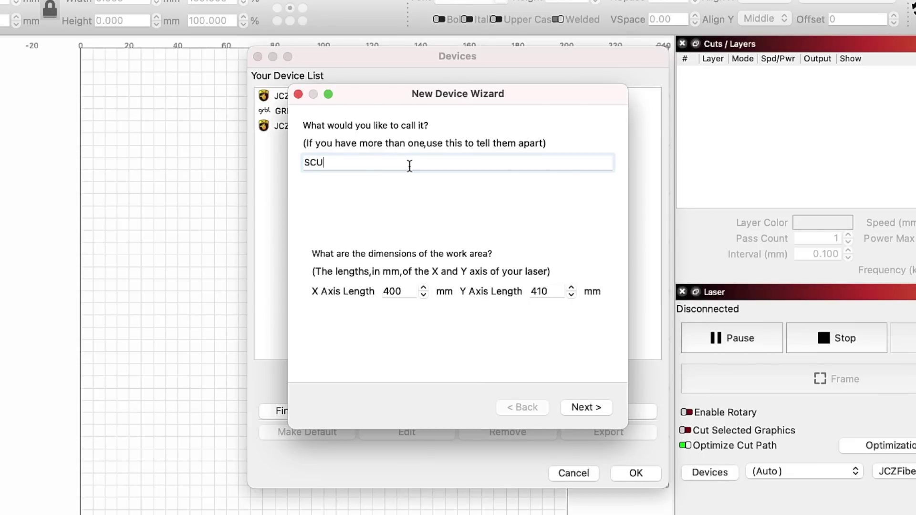
type("LPFUN S30")
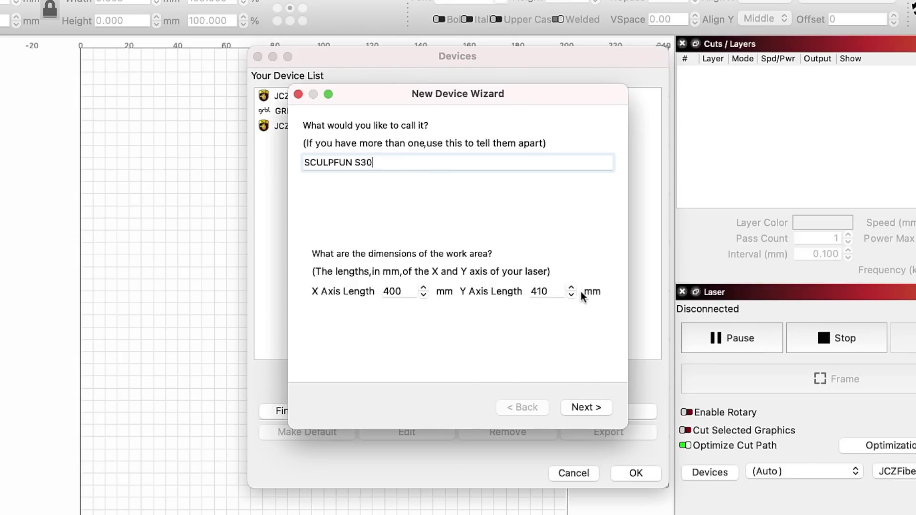
left_click(583, 407)
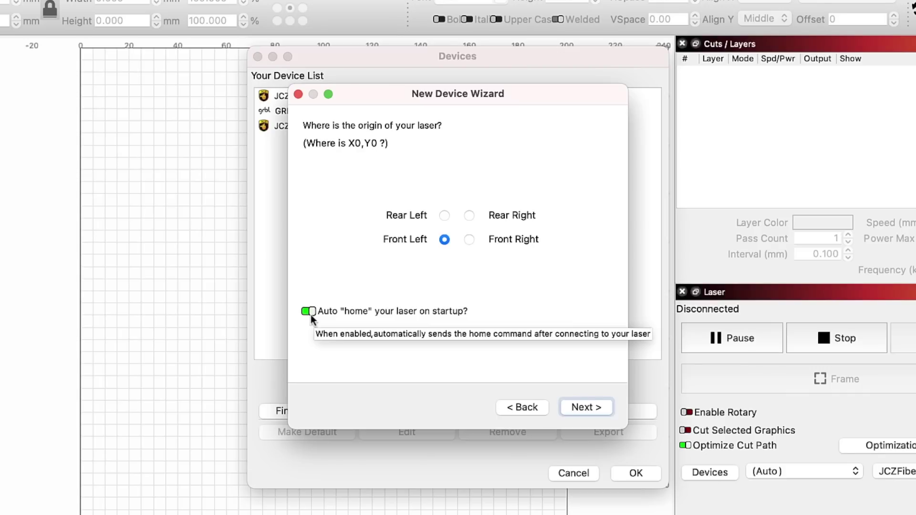
left_click(582, 405)
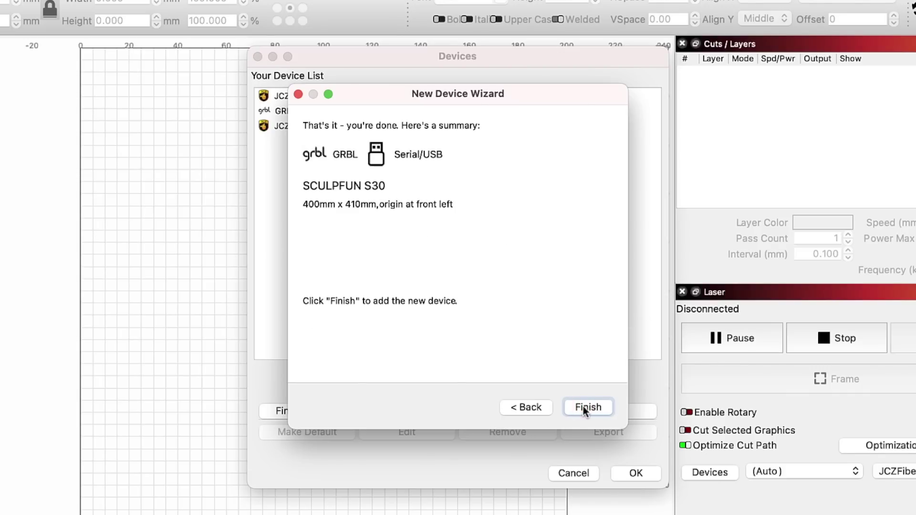
left_click(584, 406)
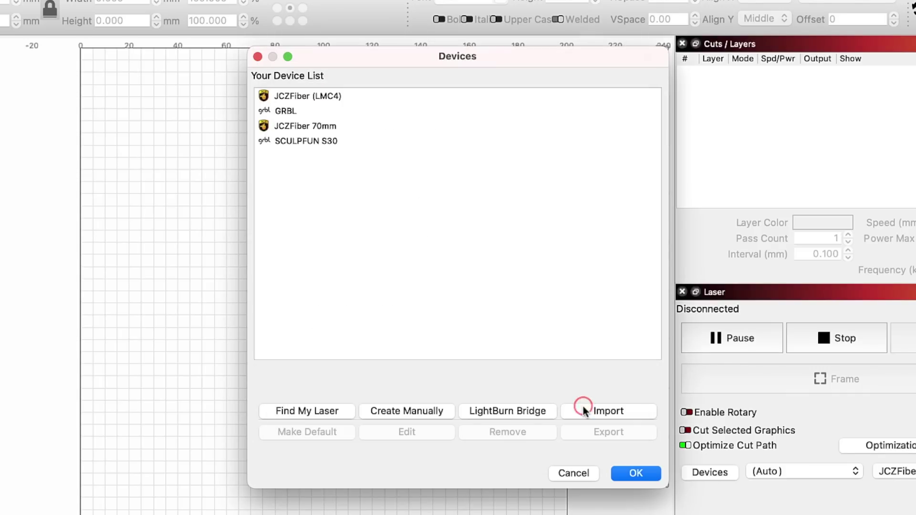
Step: Make SCULPFUN S30 the default device and accept the device list
left_click(314, 144)
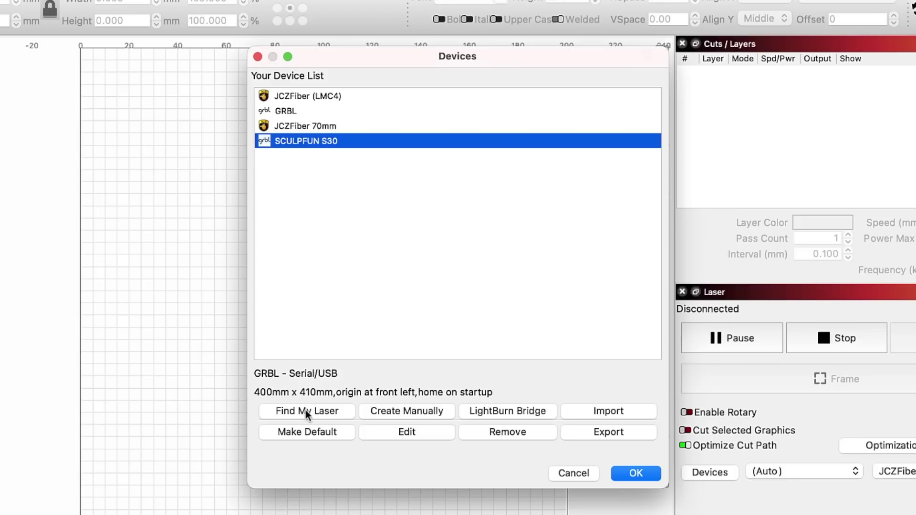
left_click(319, 432)
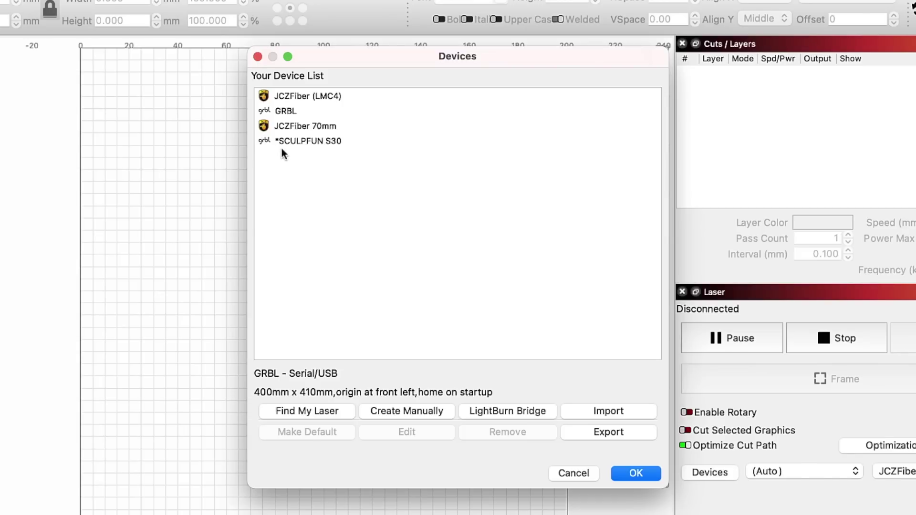
left_click(636, 473)
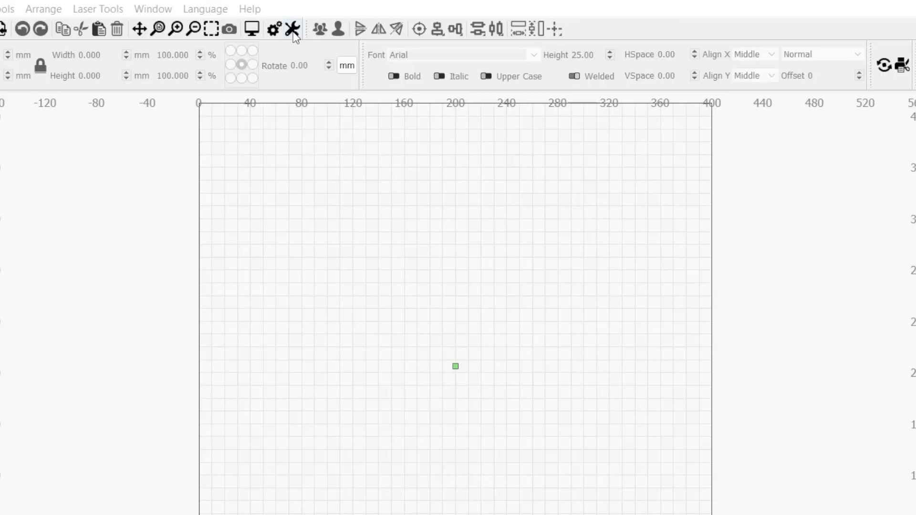
Step: Set the air assist command to M8 in the SCULPFUN S30 device settings and accept them
left_click(293, 29)
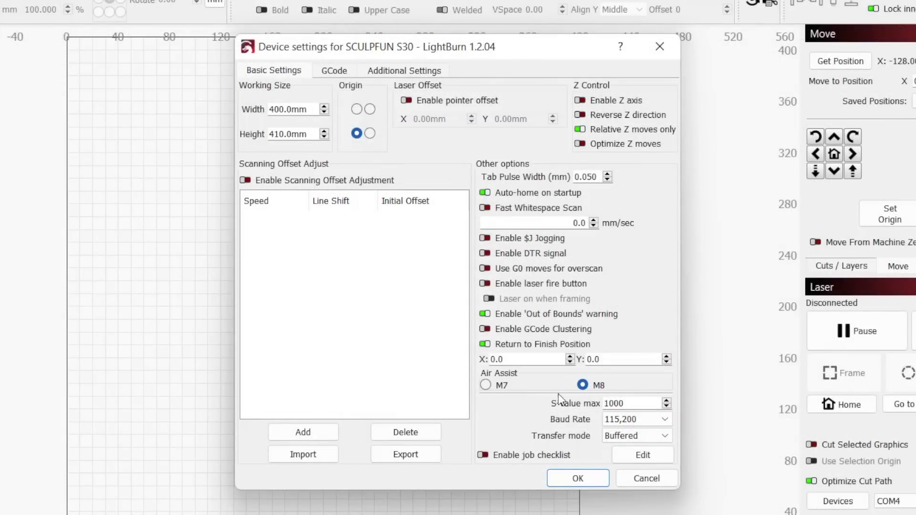
left_click(582, 384)
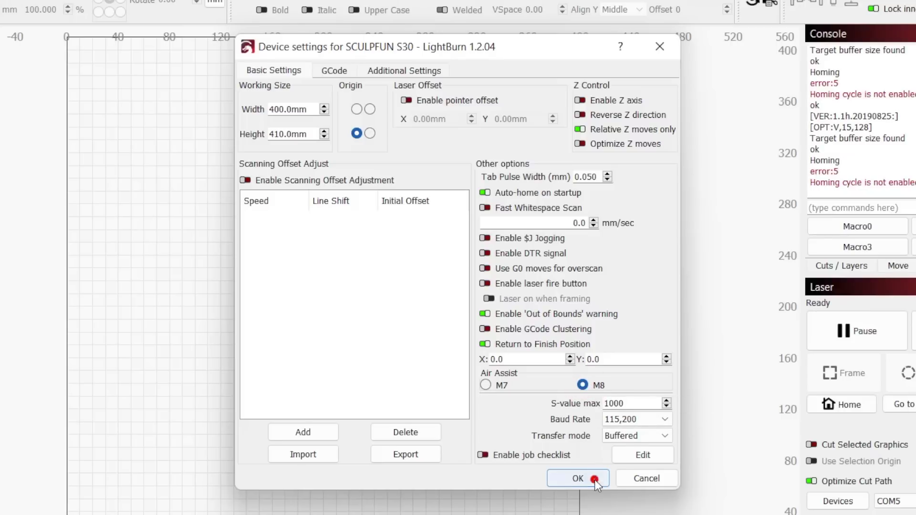
left_click(577, 478)
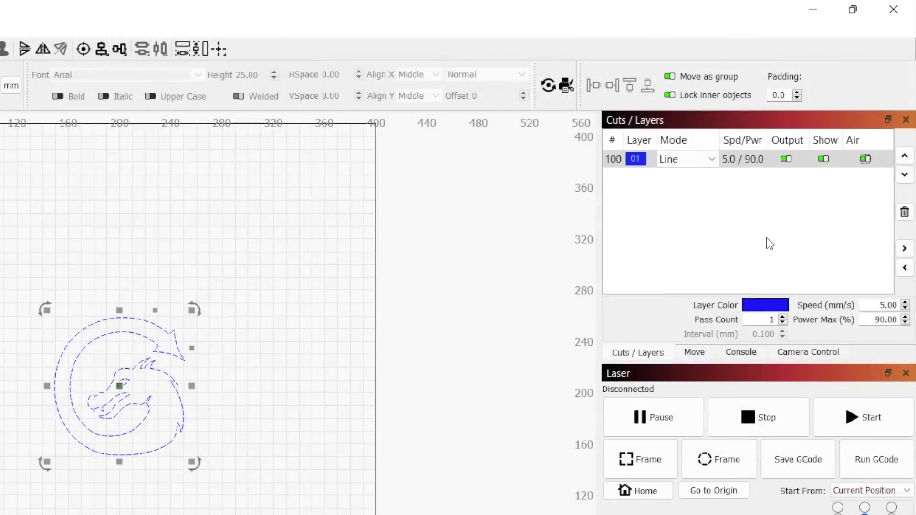
Step: Toggle air assist for the blue 01 line layer of the dragon design
left_click(865, 160)
left_click(864, 159)
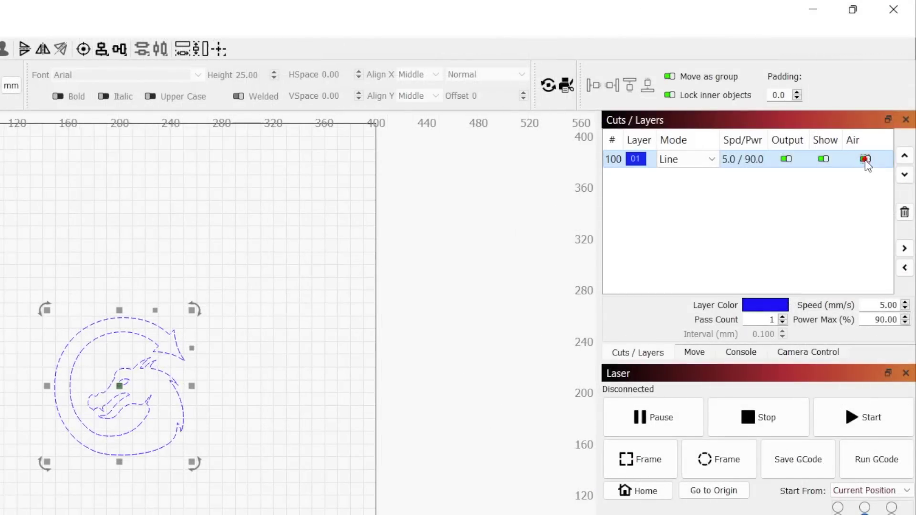
left_click(865, 160)
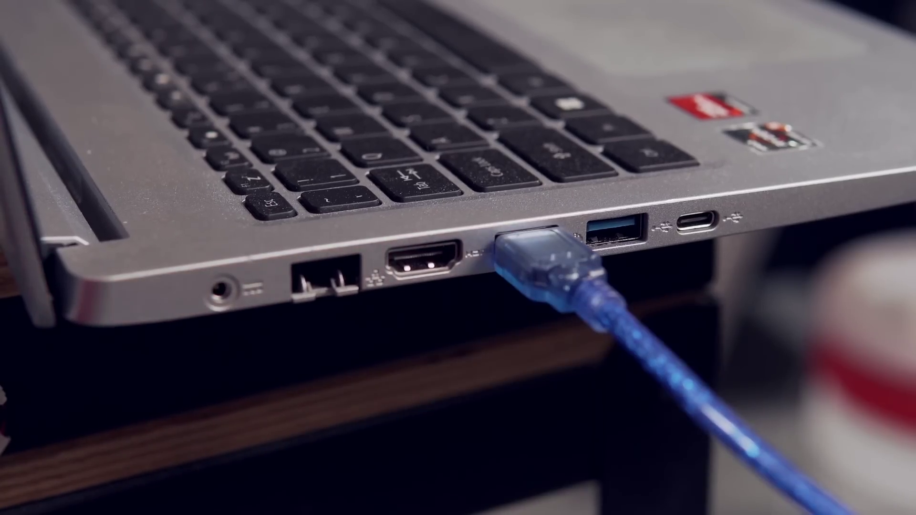
Step: Set Hard limits ($21) and Homing cycle ($22) to True in the machine settings, write them to the controller and accept
left_click(43, 29)
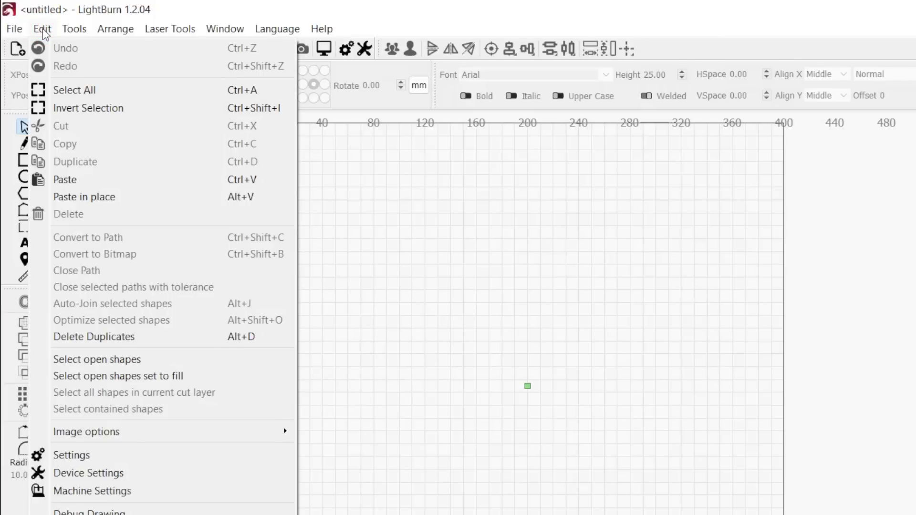
left_click(164, 490)
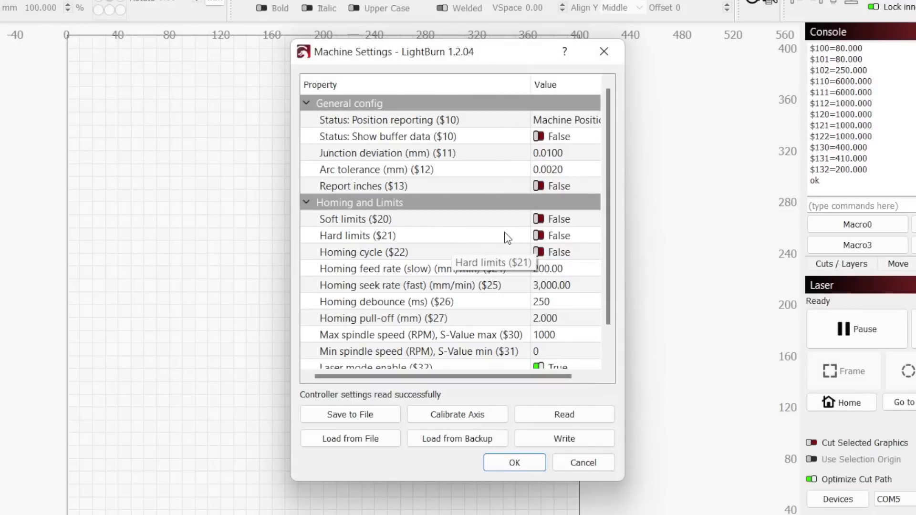
left_click(542, 235)
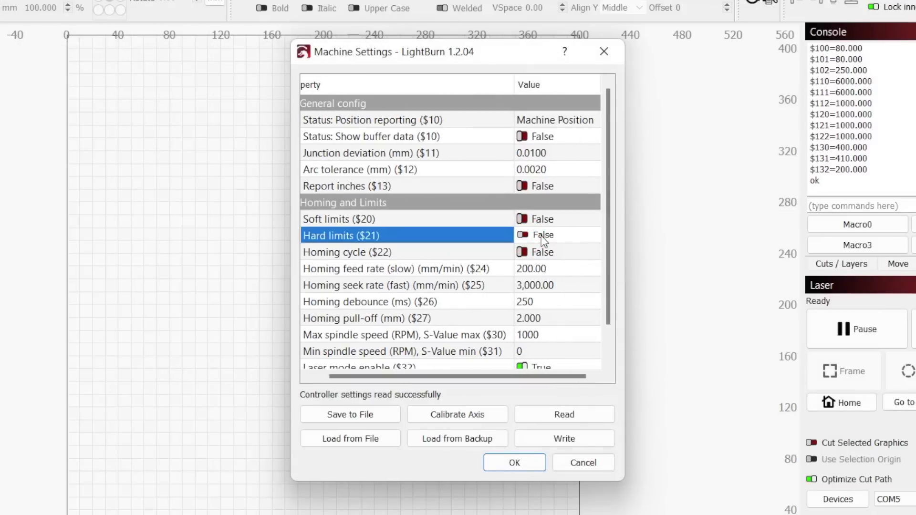
left_click(523, 234)
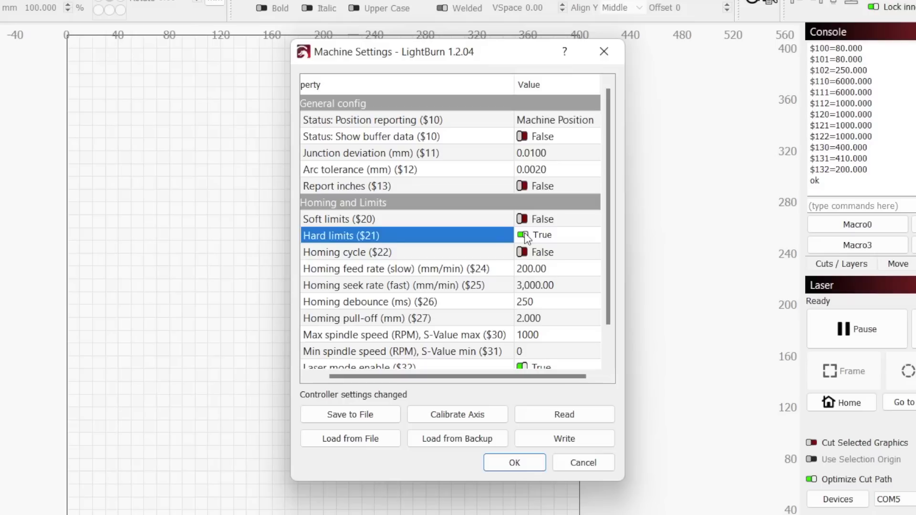
left_click(522, 253)
left_click(522, 251)
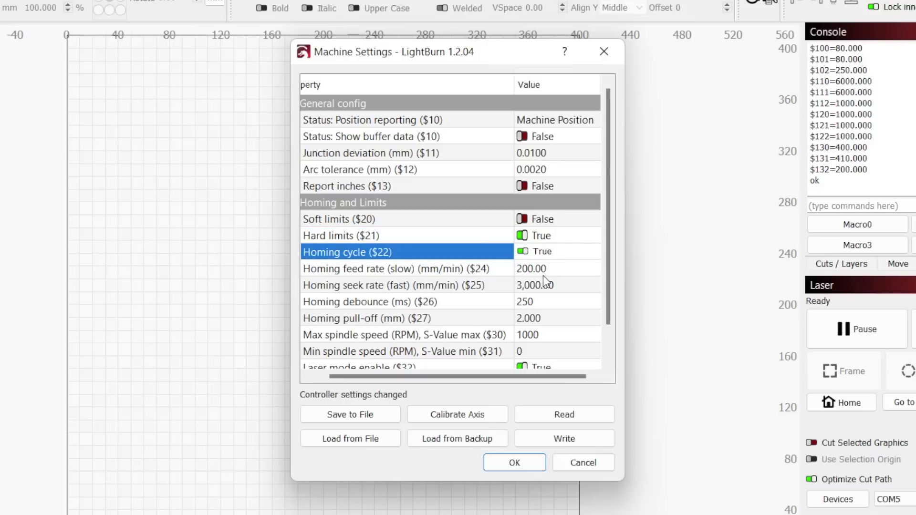
left_click(590, 441)
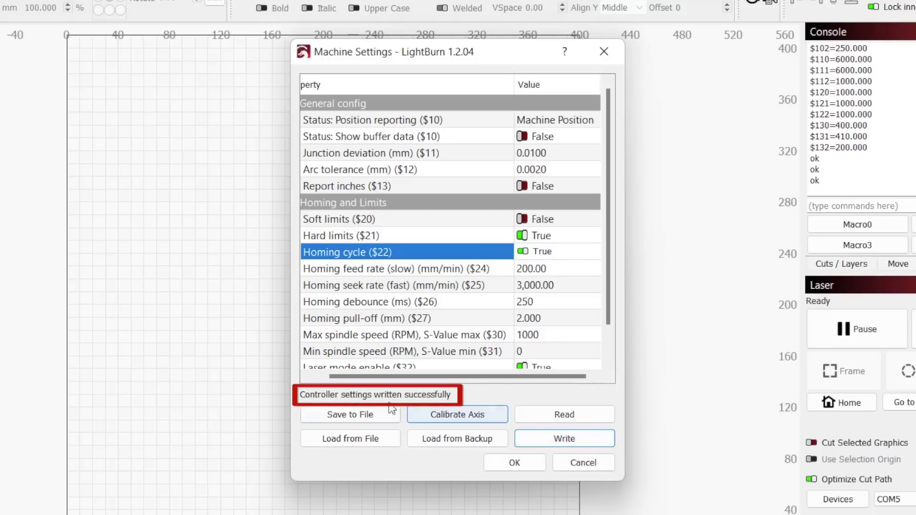
left_click(515, 463)
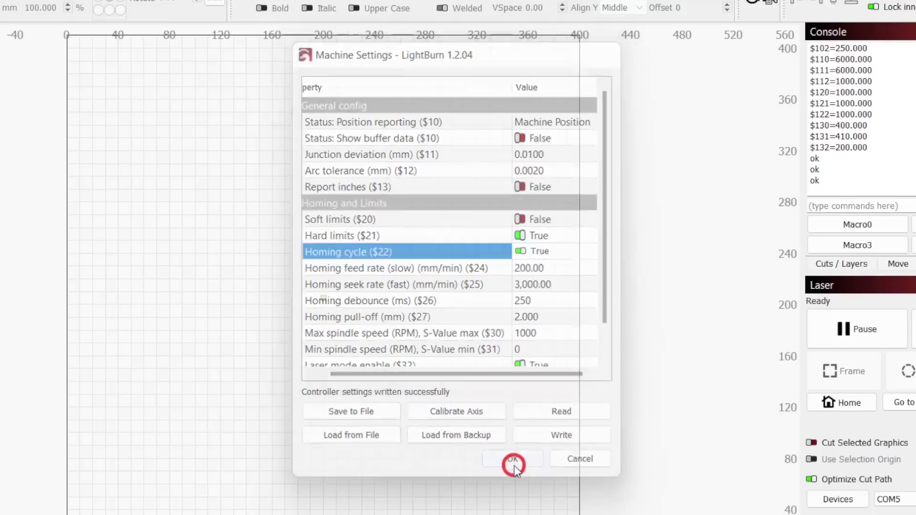